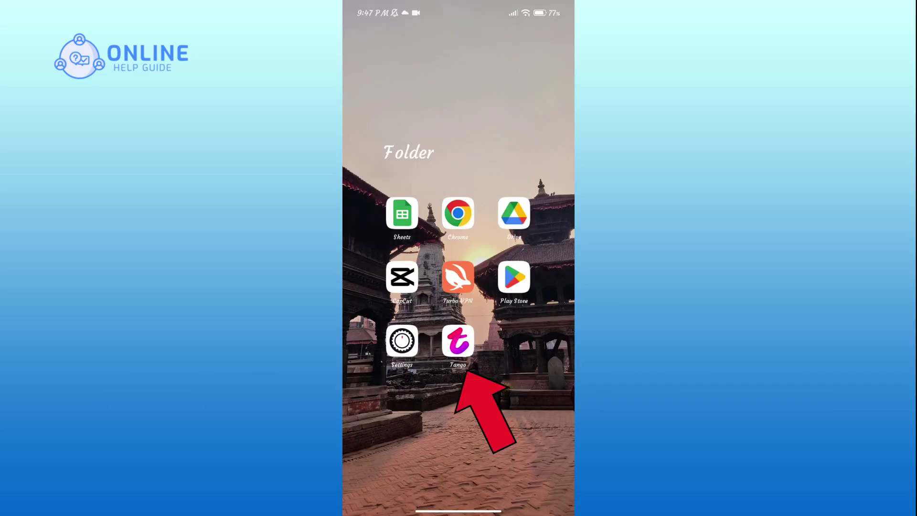
Launch Tango, go to Chats and enter the Soul conversation holding the Hi message
{"action": "left_click", "coordinate": [458, 342]}
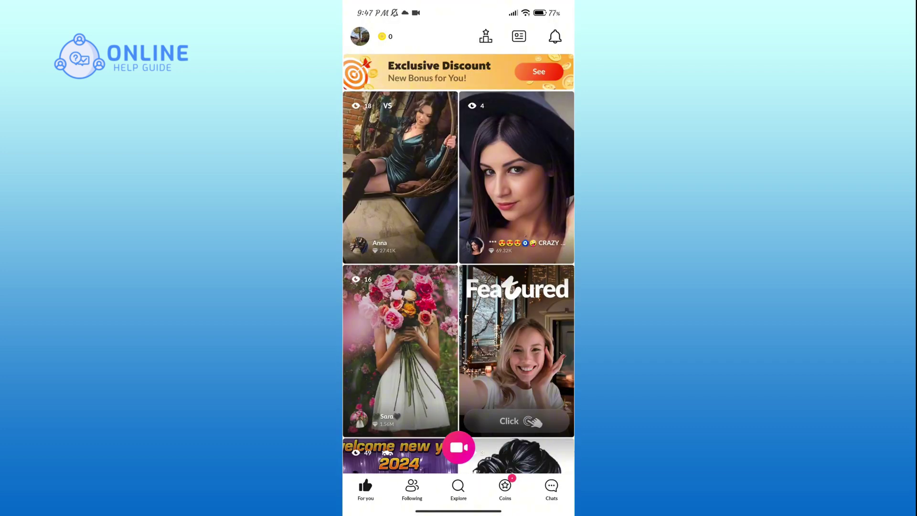
{"action": "left_click", "coordinate": [551, 489]}
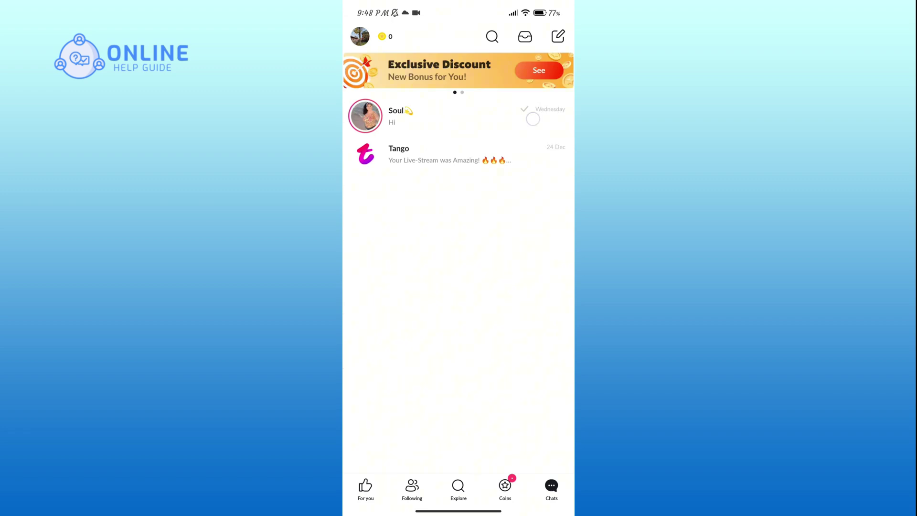
{"action": "left_click", "coordinate": [459, 116]}
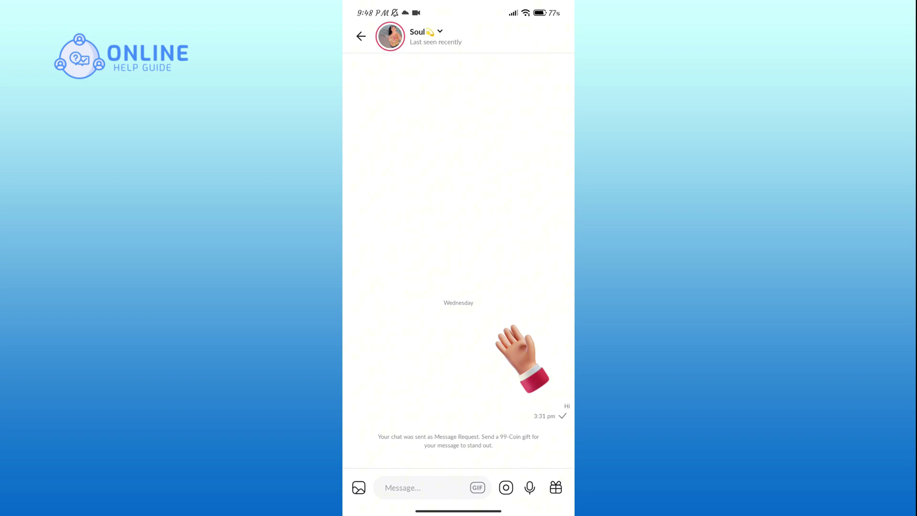
Select the waving-hand Hi message and confirm its deletion, emptying the chat
{"action": "left_click", "coordinate": [522, 358]}
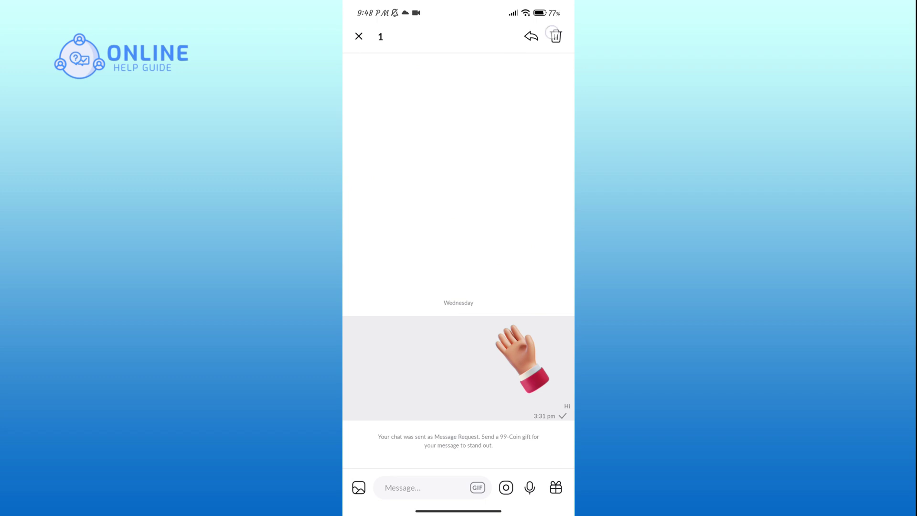
{"action": "left_click", "coordinate": [557, 35]}
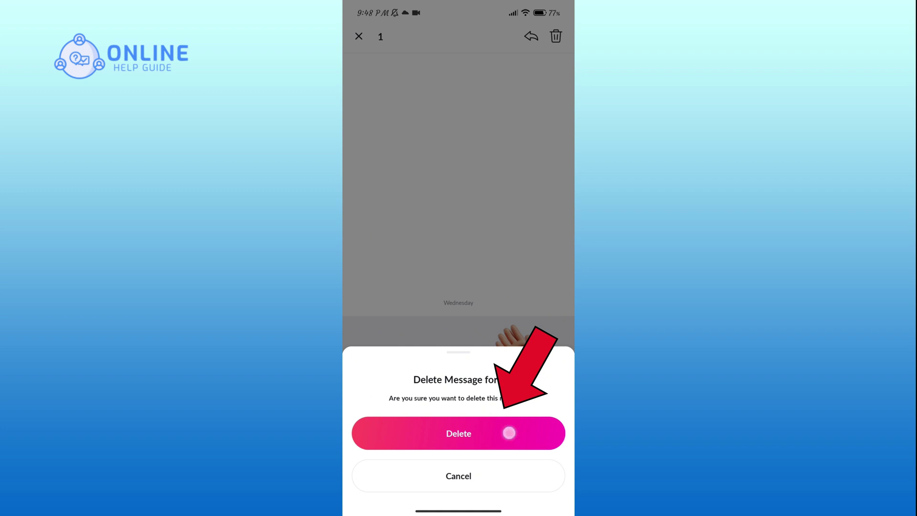
{"action": "left_click", "coordinate": [458, 433]}
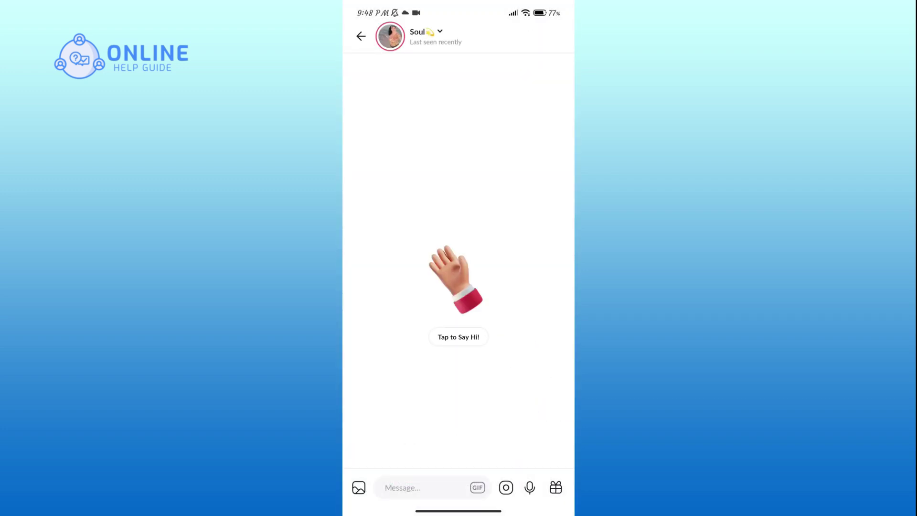